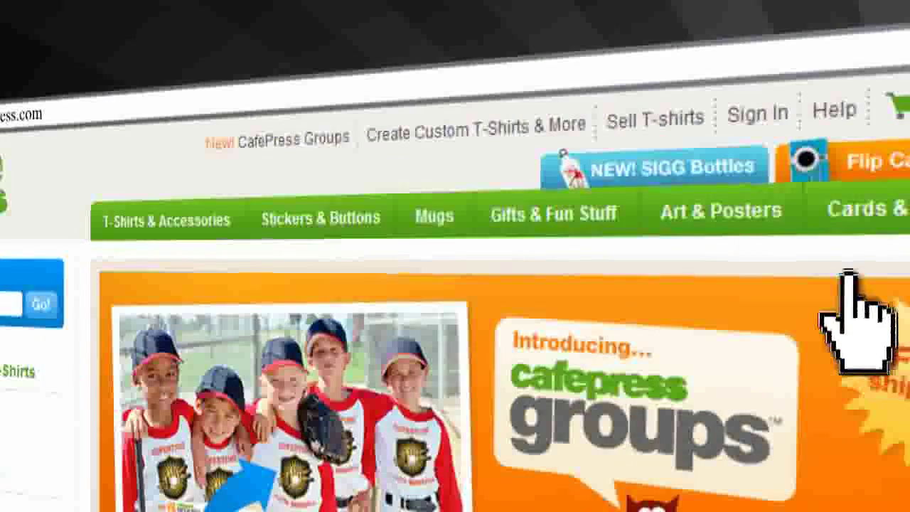
- Create a basic CafePress shop with the Shop ID happystones and submit it
click(658, 120)
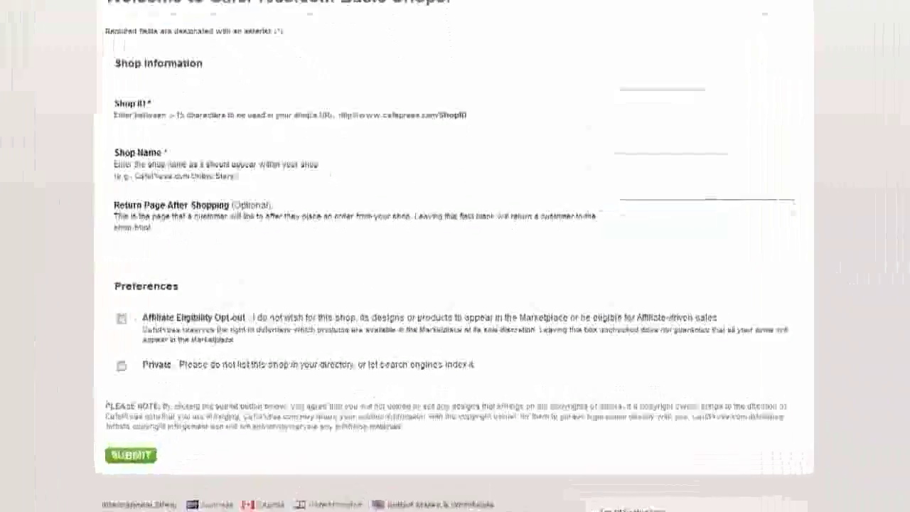
text(happys)
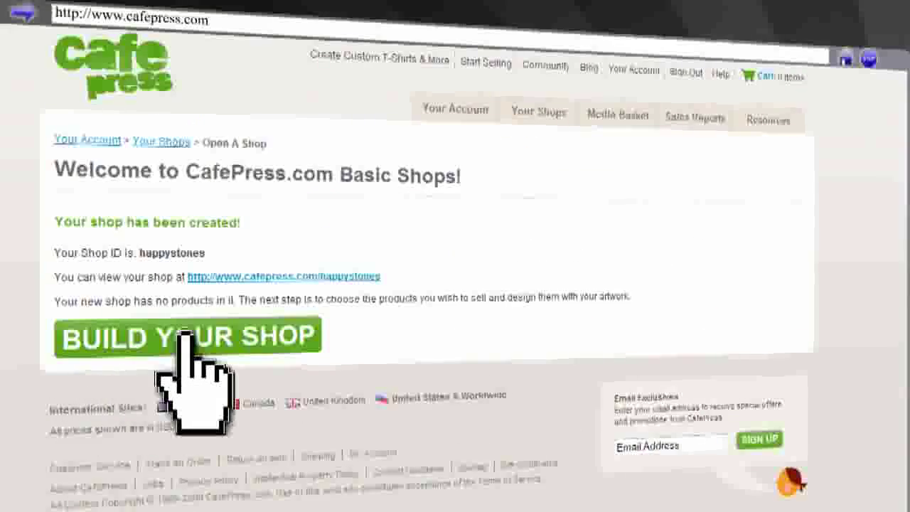
click(183, 336)
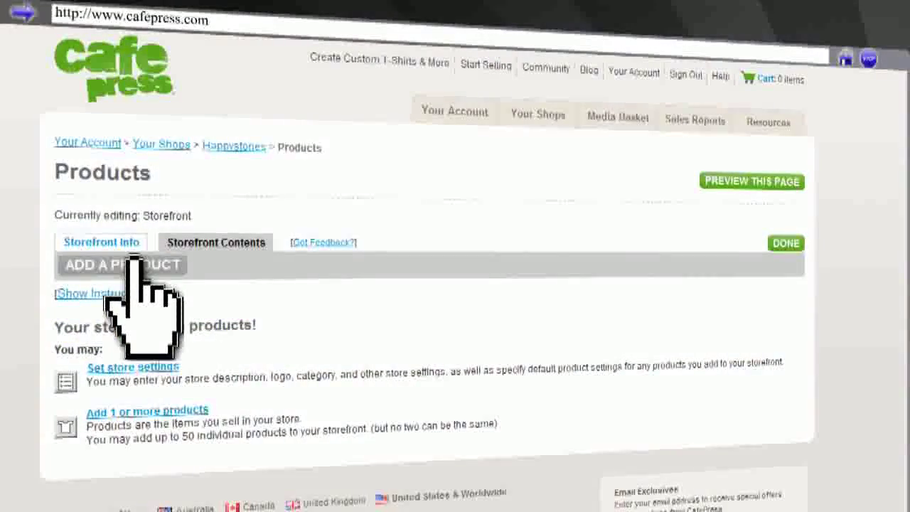
- Add short-sleeve shirts as the shop's first products and reach the empty Media Basket
click(83, 302)
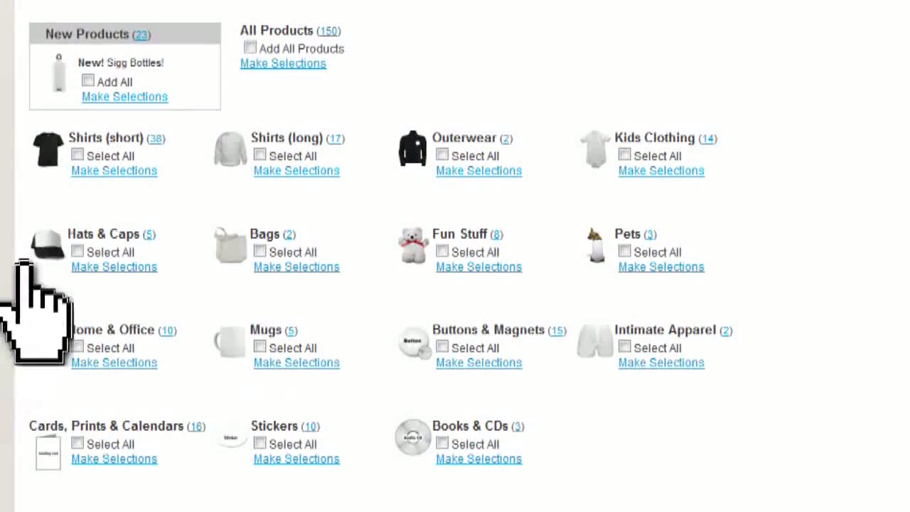
click(93, 171)
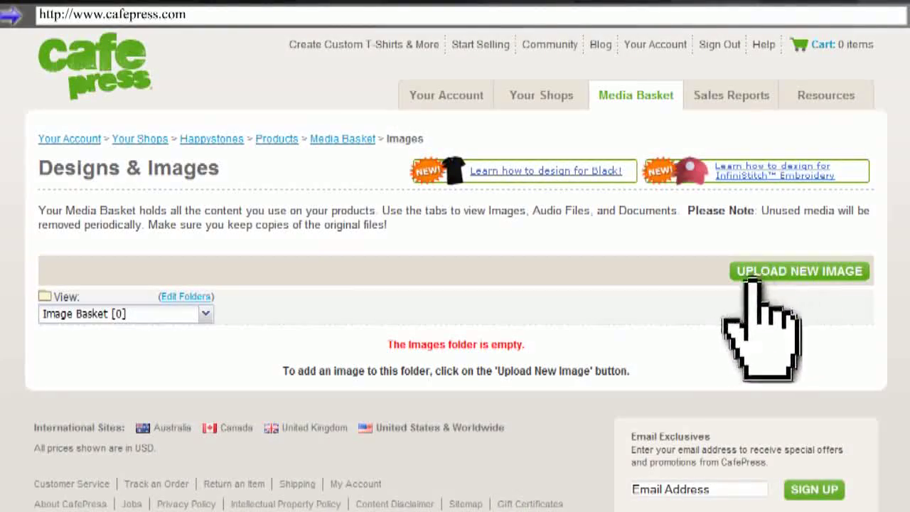
- Upload happy_rock_lg.png to the Media Basket and apply it to the shop's shirts
click(752, 274)
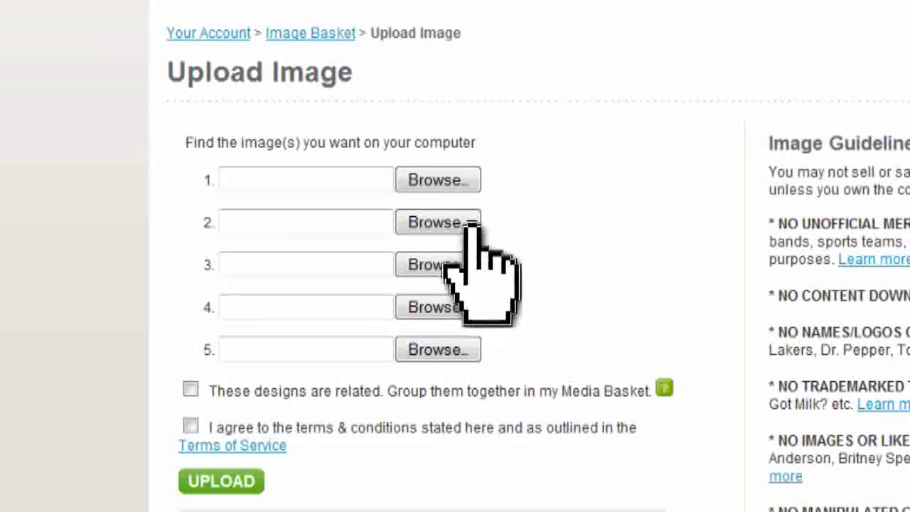
click(442, 179)
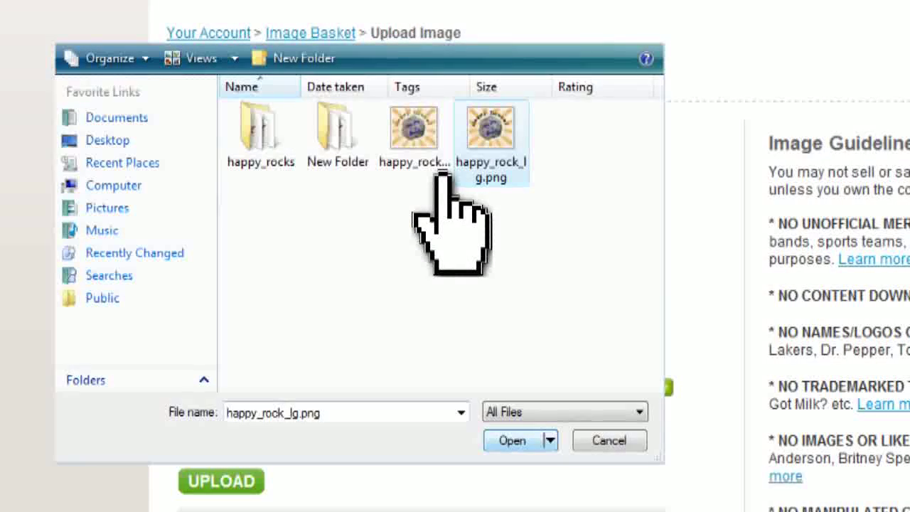
click(514, 441)
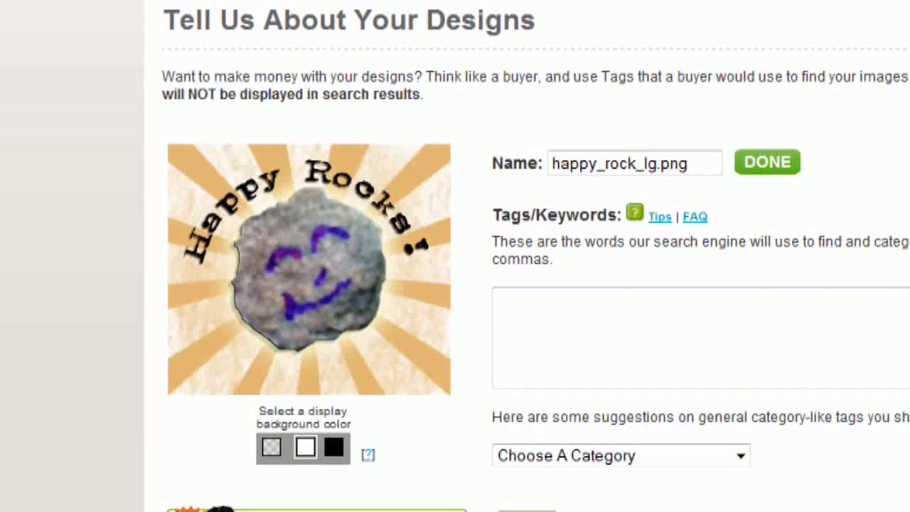
click(765, 165)
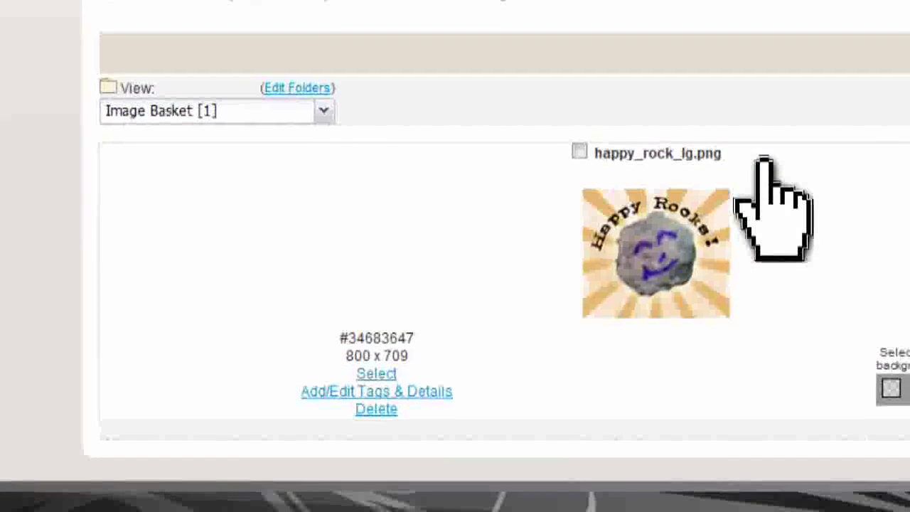
click(579, 152)
click(376, 374)
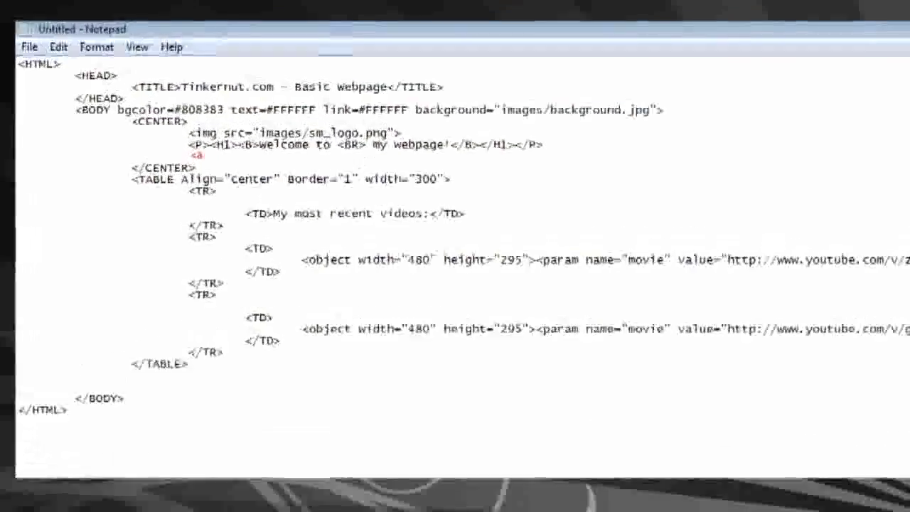
- Add an <a href=" link tag on a new line under the welcome heading
text(href=")
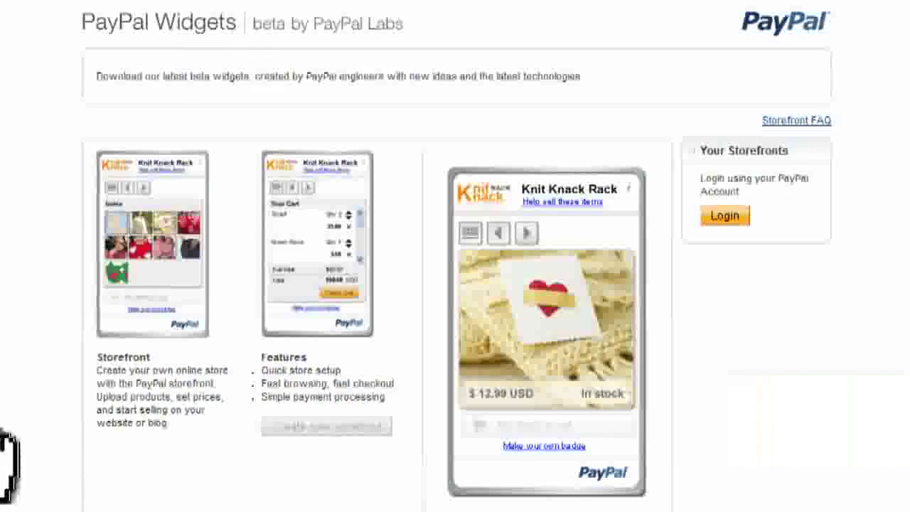
- Log in to PayPal Widgets with the account e-mail and password and start a new storefront
click(722, 215)
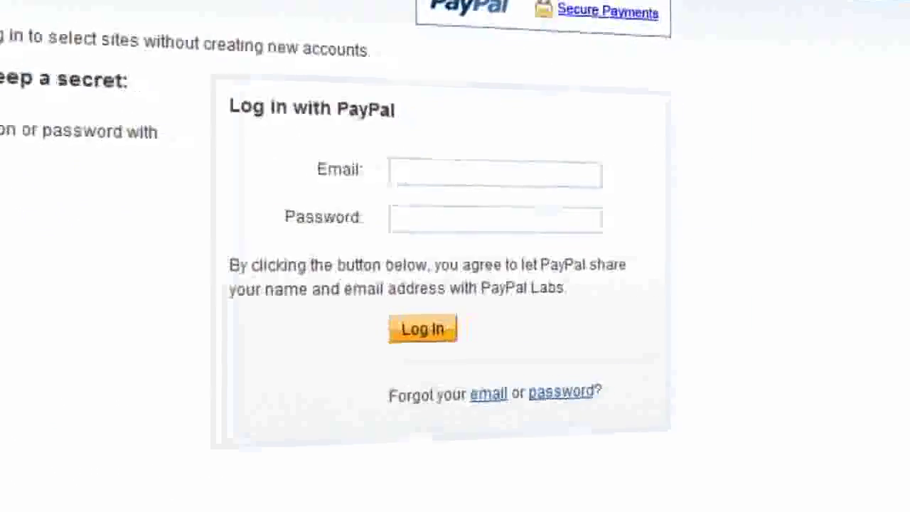
text(whatever@email.com)
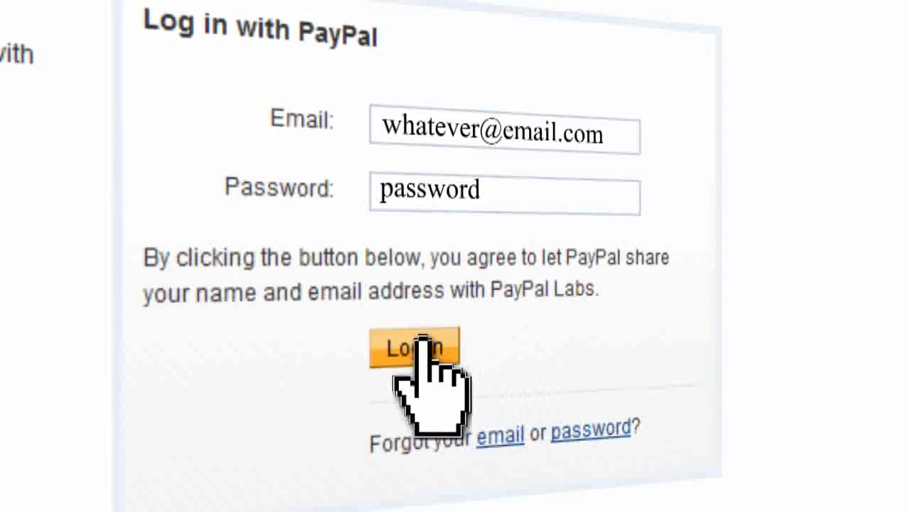
click(368, 348)
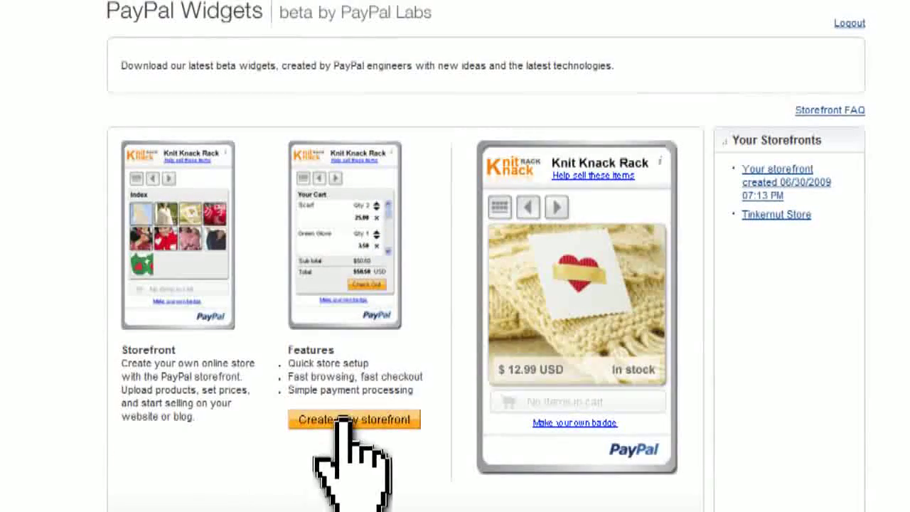
click(392, 421)
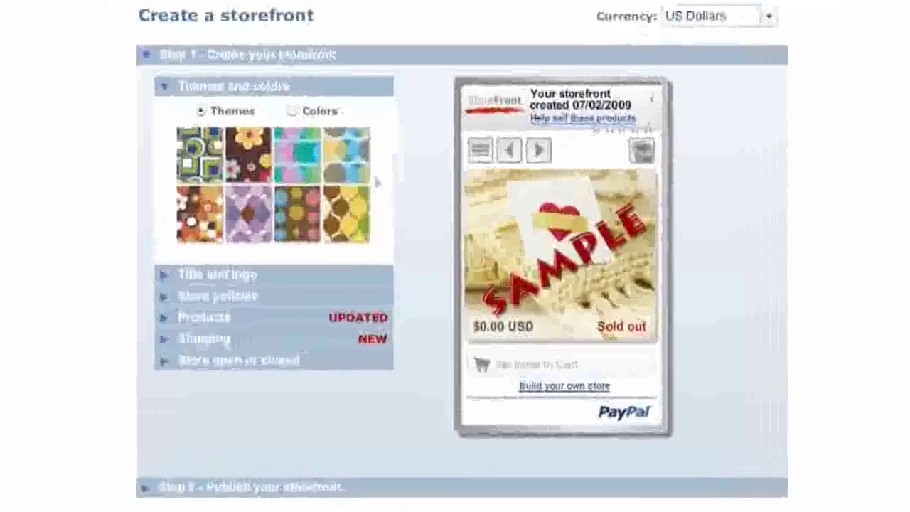
- Apply a blue plain-colour theme to the storefront and load the store logo
click(293, 111)
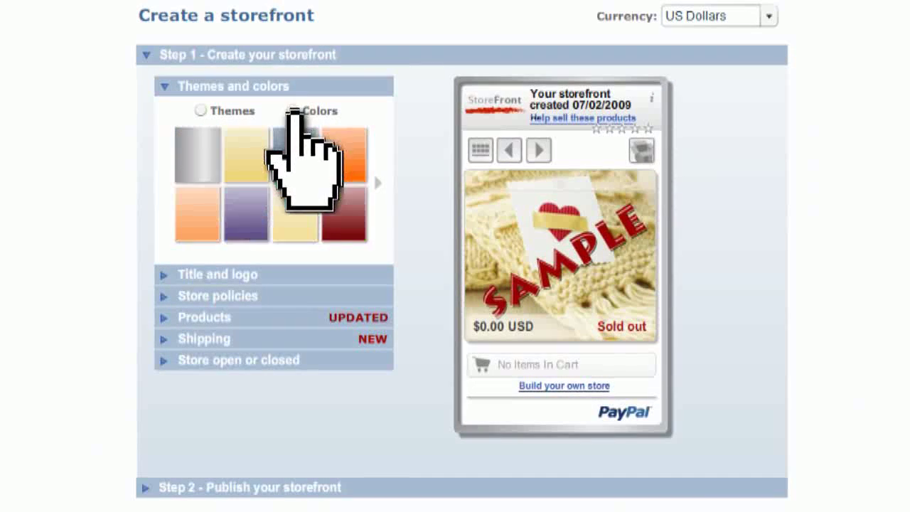
click(293, 153)
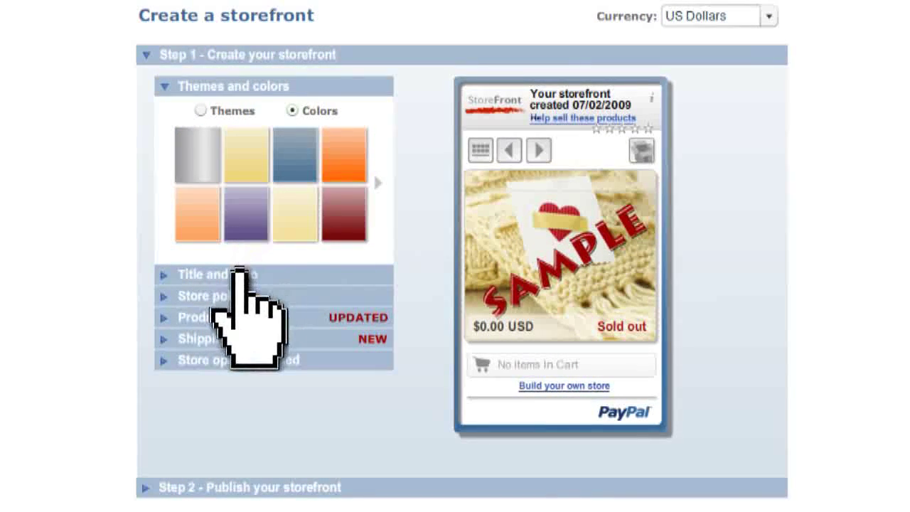
click(229, 276)
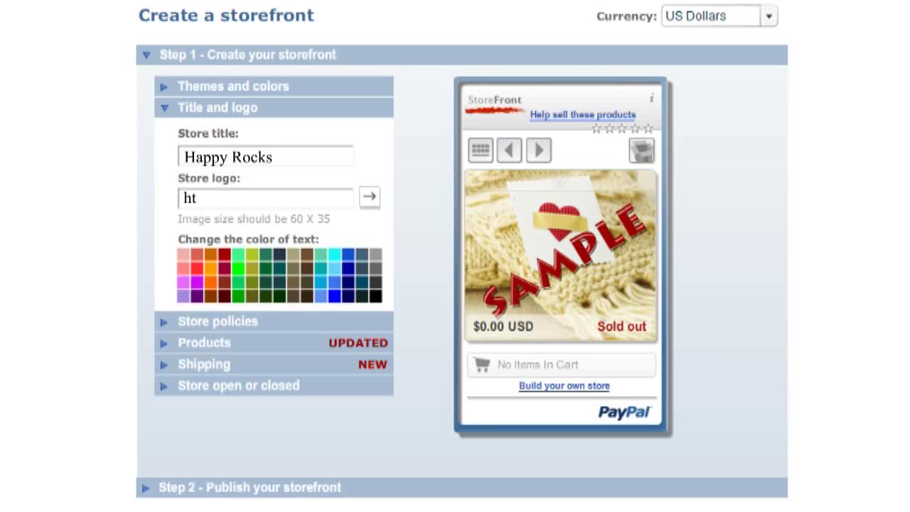
click(370, 198)
click(273, 321)
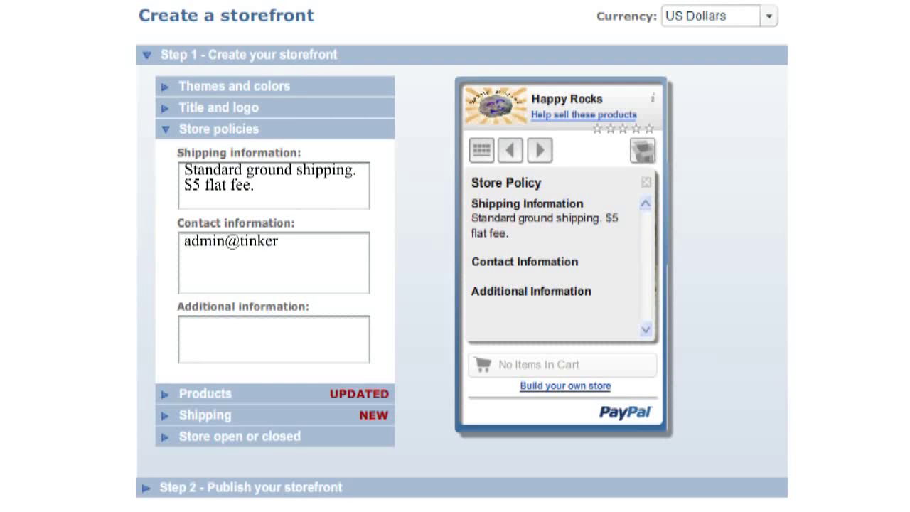
- Give the Happy Rock product its picture and review its inventory and shipping settings
click(252, 393)
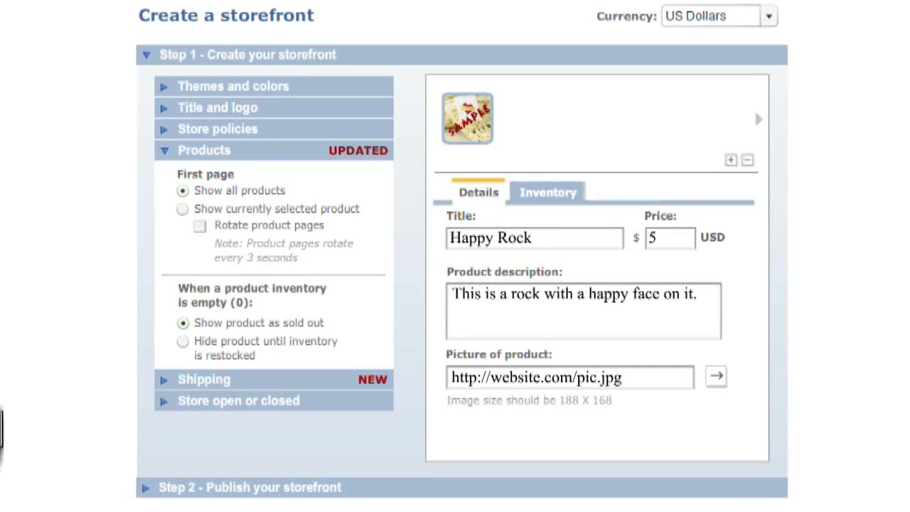
click(717, 376)
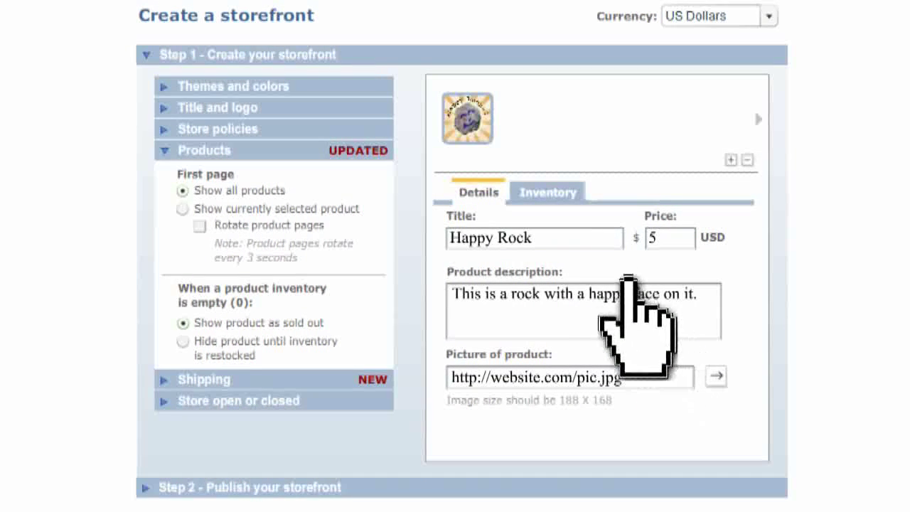
click(548, 193)
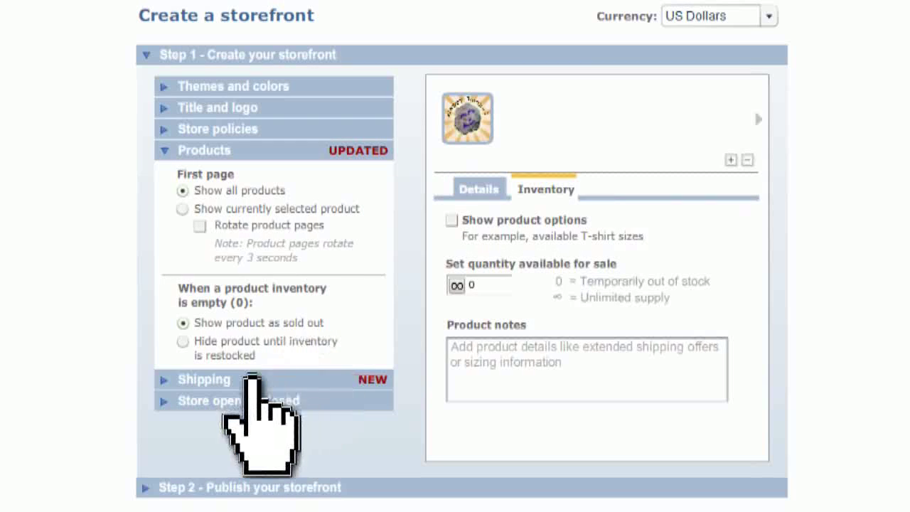
click(252, 379)
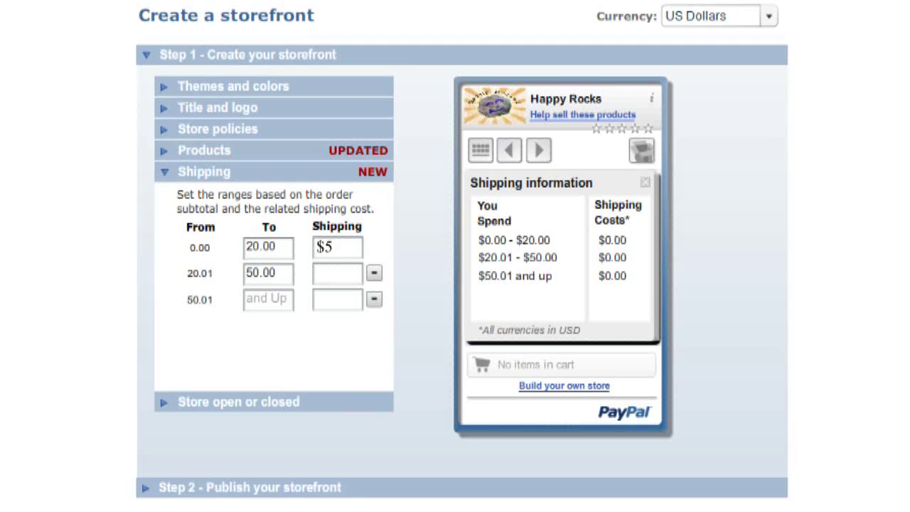
- Publish the storefront and select all of its generated HTML embed code
click(242, 487)
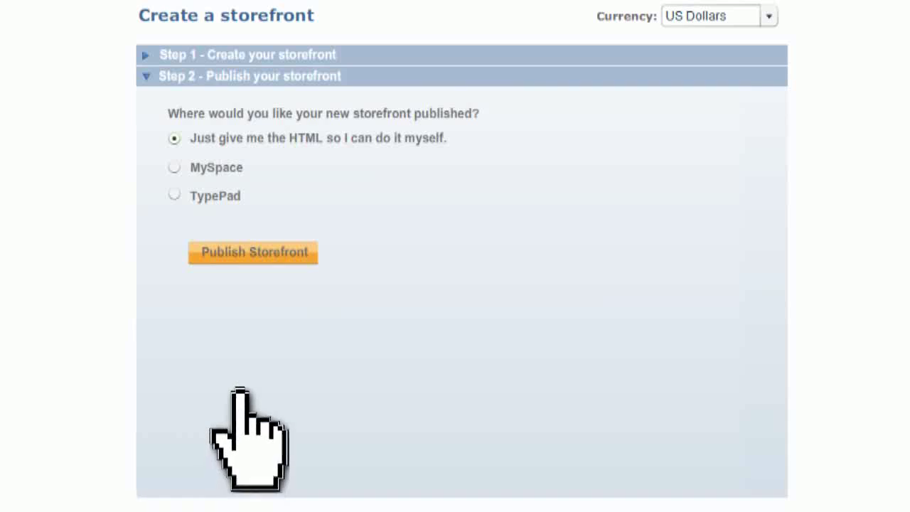
click(248, 252)
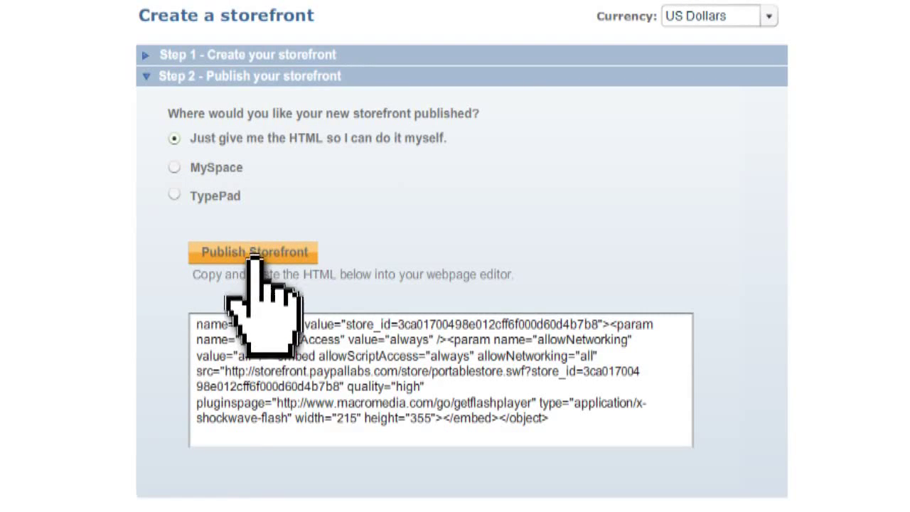
click(338, 348)
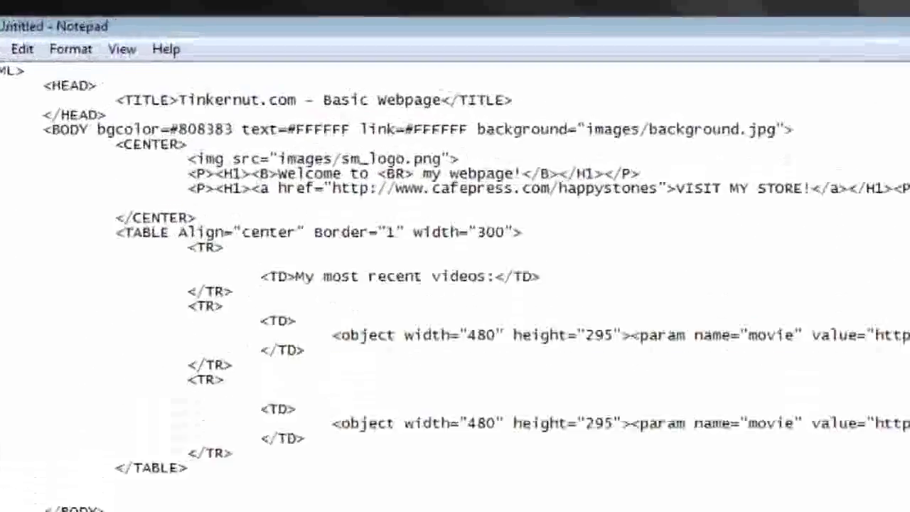
- Paste the PayPal storefront embed code on the empty line below VISIT MY STORE
key(ctrl+v)
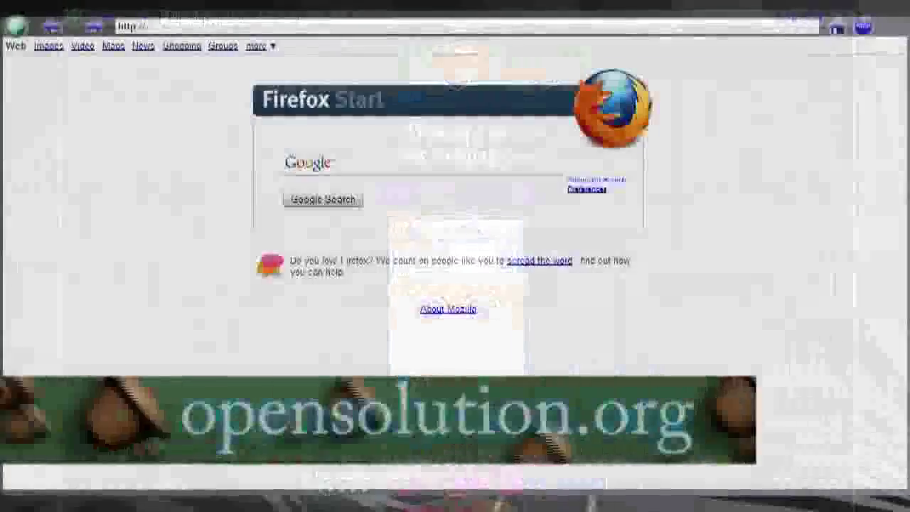
- Go to opensolution.org to get Quick.Cart
text(opensolution)
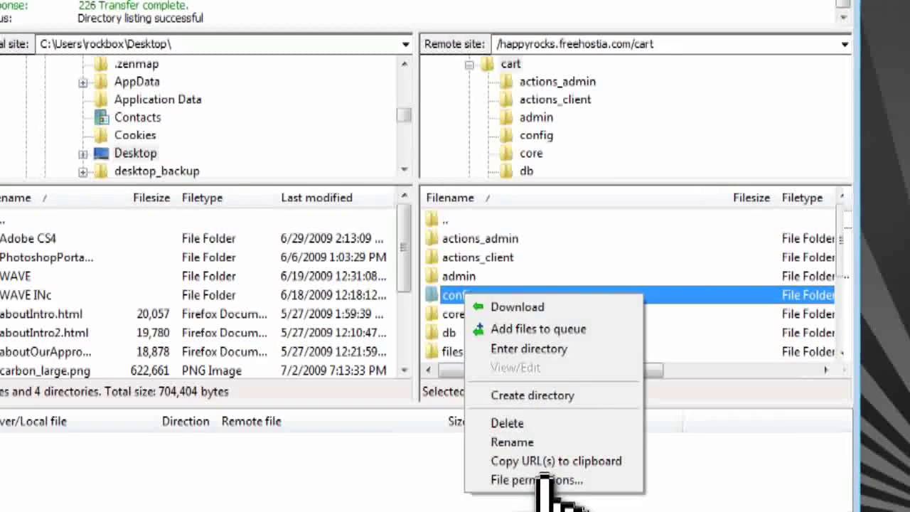
- Set the server's cart config folder permissions to 777 in FileZilla
click(544, 480)
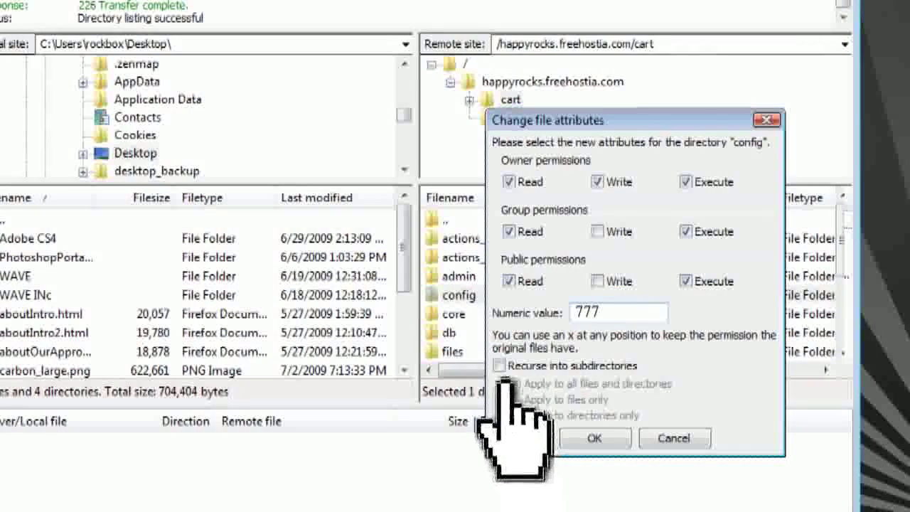
click(599, 438)
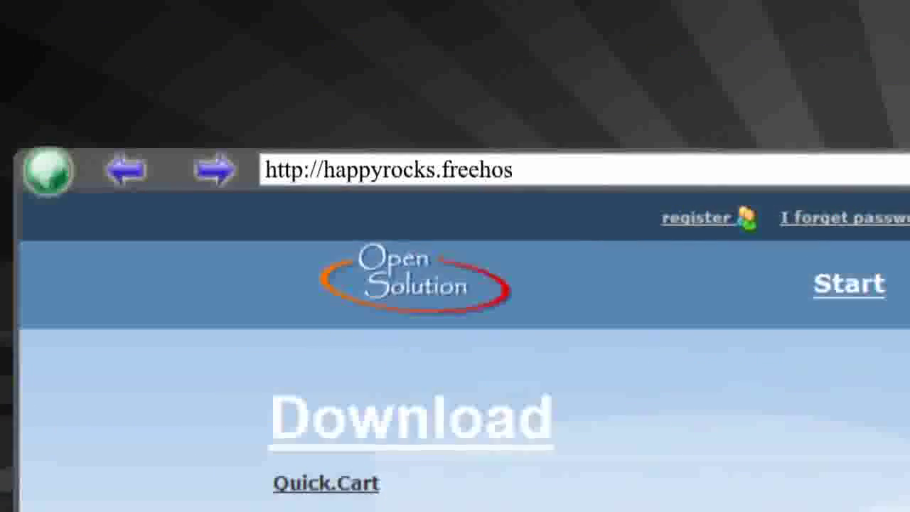
- Log in to the Quick.Cart admin panel at /cart/admin and open its Settings page
text(tia.com/cart/admin)
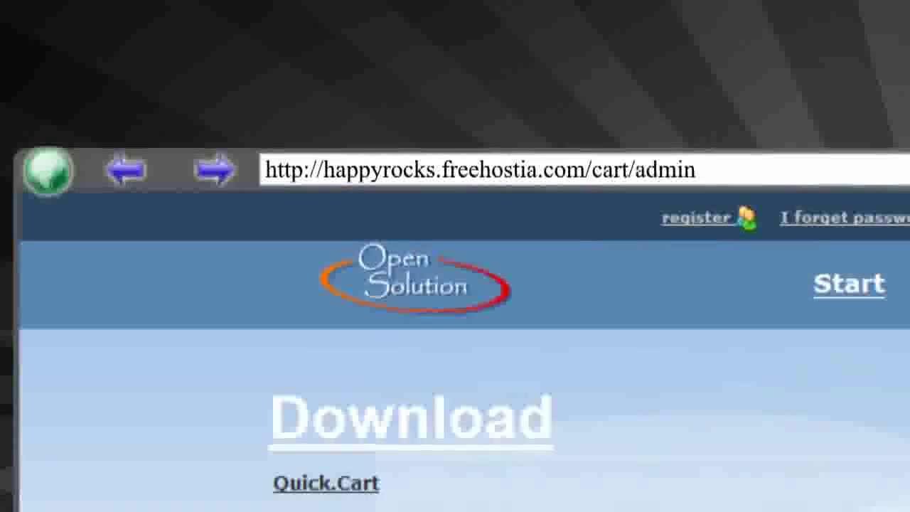
key(Return)
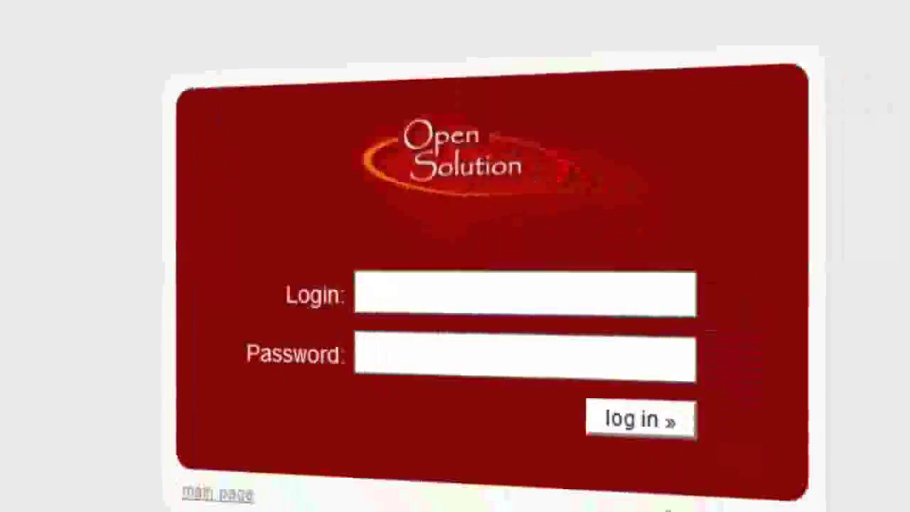
text(admin)
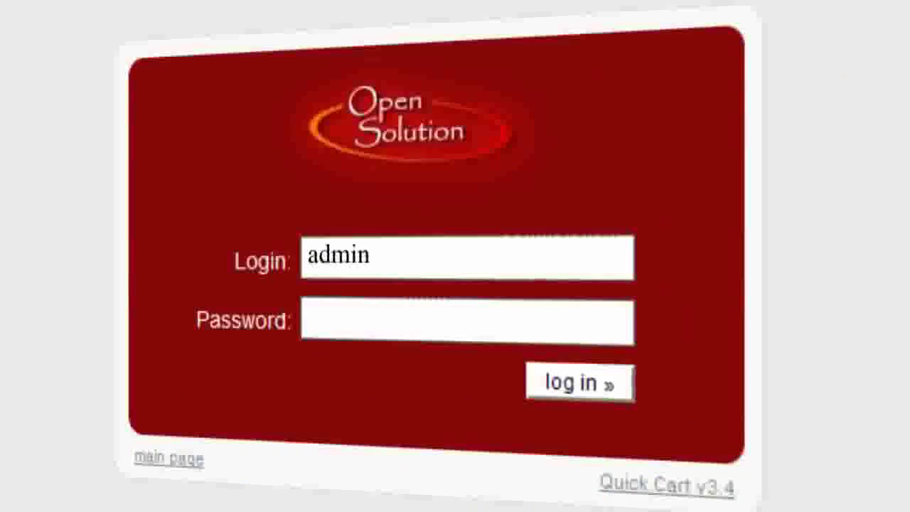
click(589, 380)
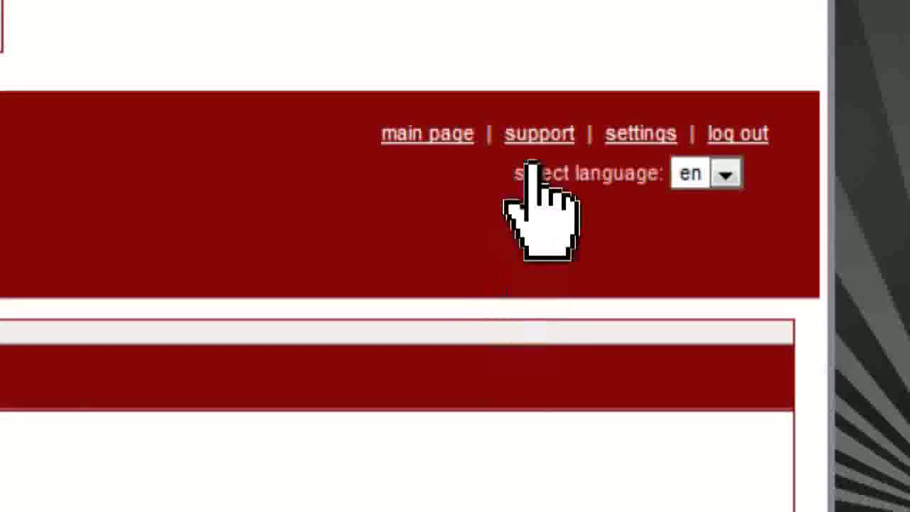
click(641, 134)
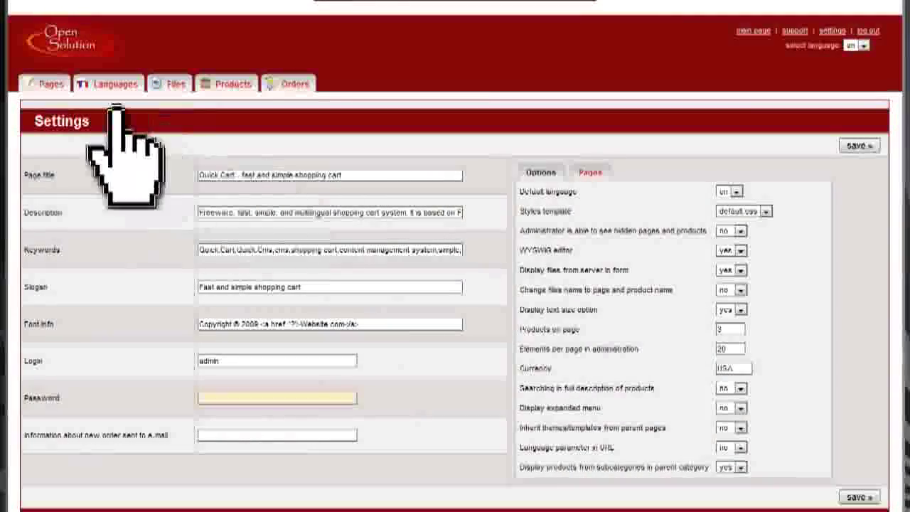
- Delete the sample 'our offer 1' page from Quick.Cart's Pages, then display the seven-item Products list
click(44, 82)
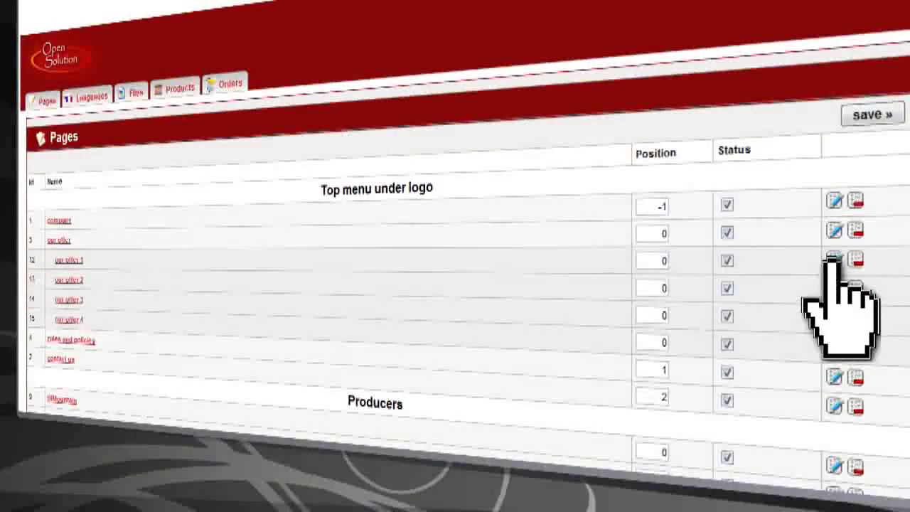
click(834, 259)
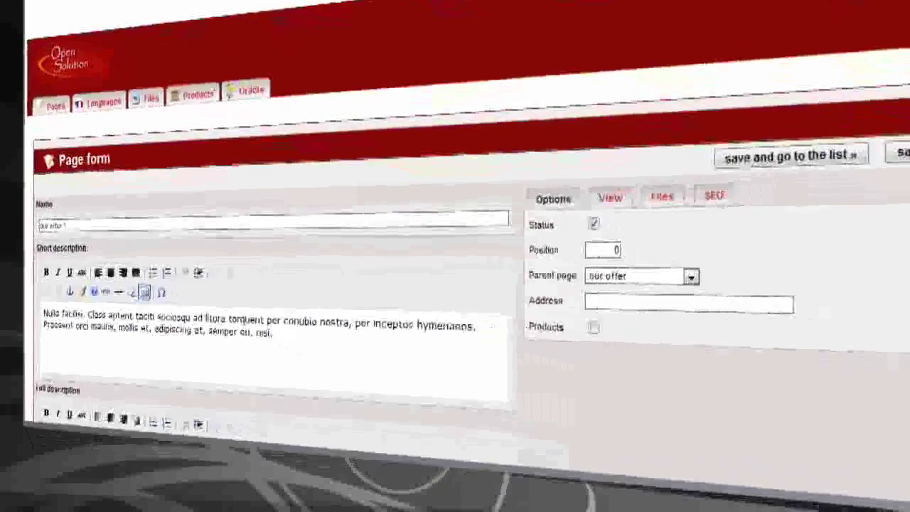
click(871, 250)
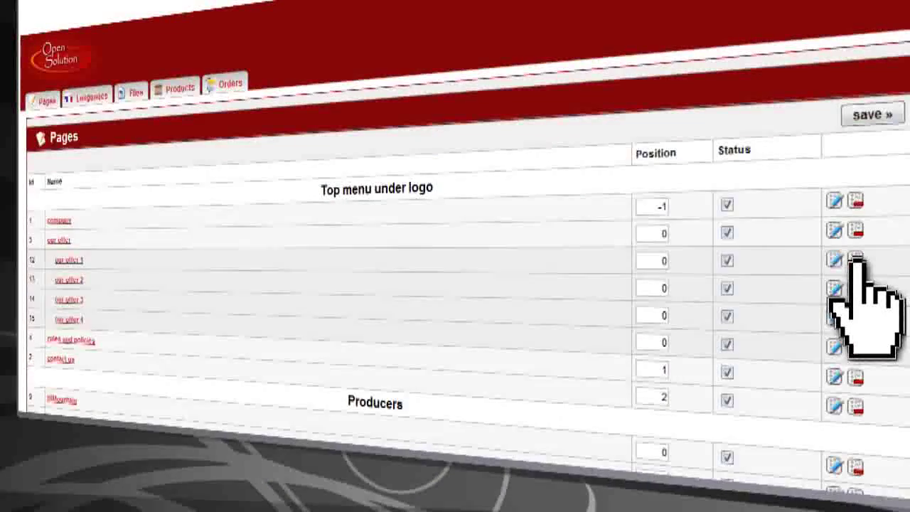
click(856, 260)
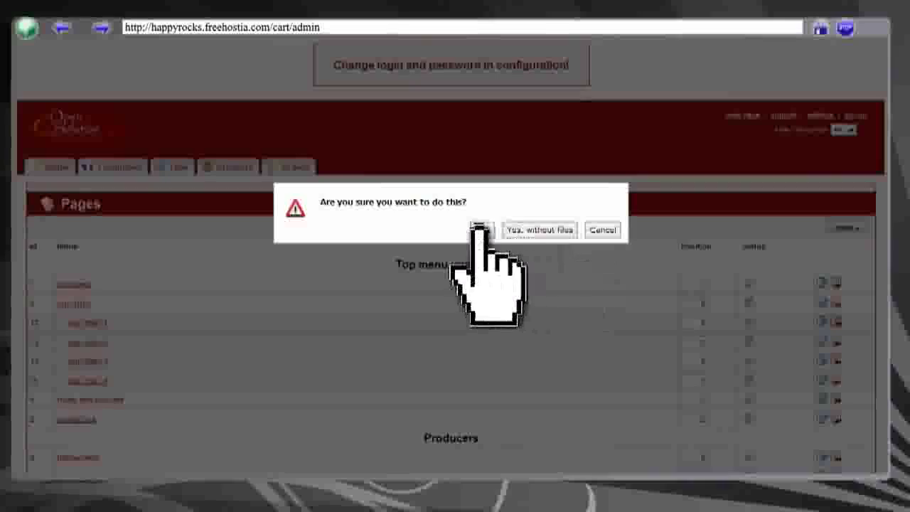
click(479, 229)
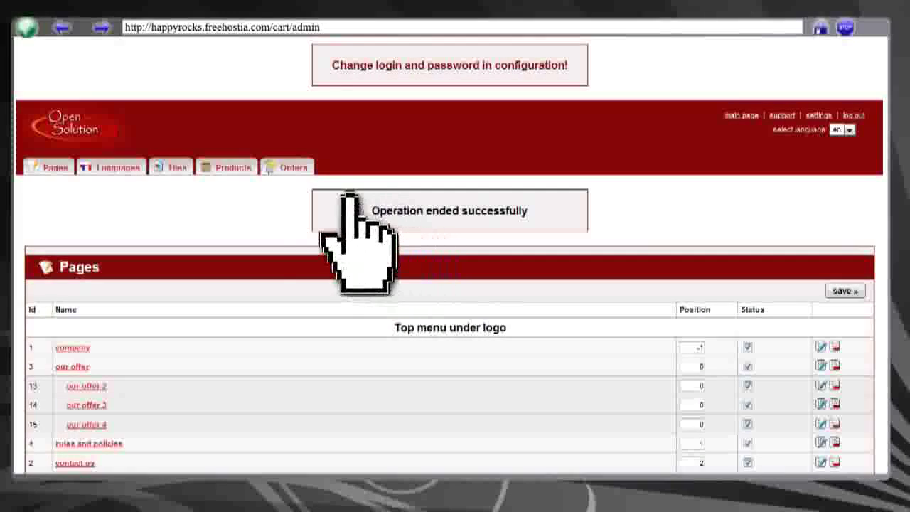
click(222, 167)
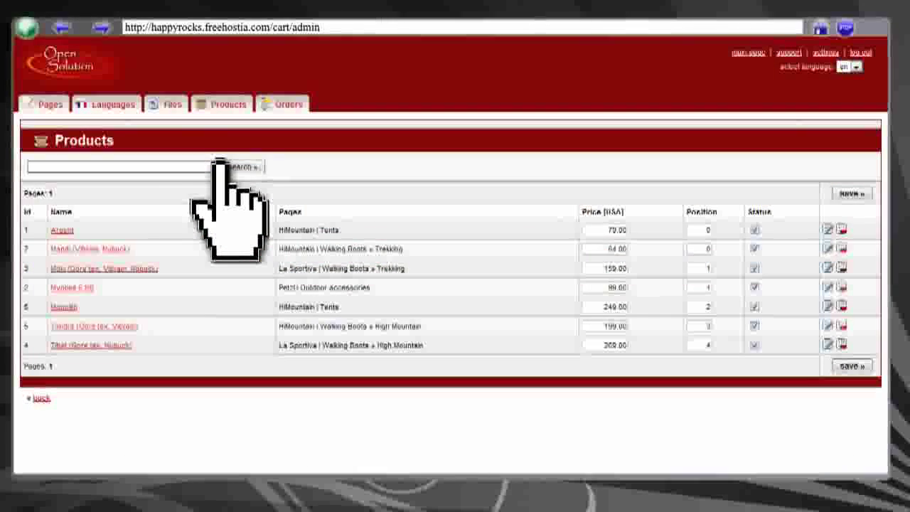